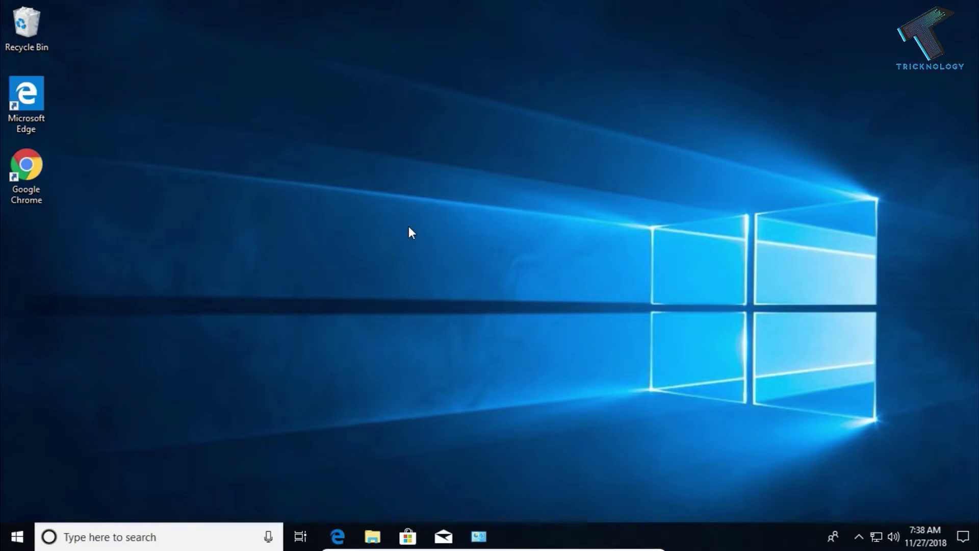
- Run firewall.cpl from the Run box and open the per-network Customize Settings page
key(Home)
key(super+r)
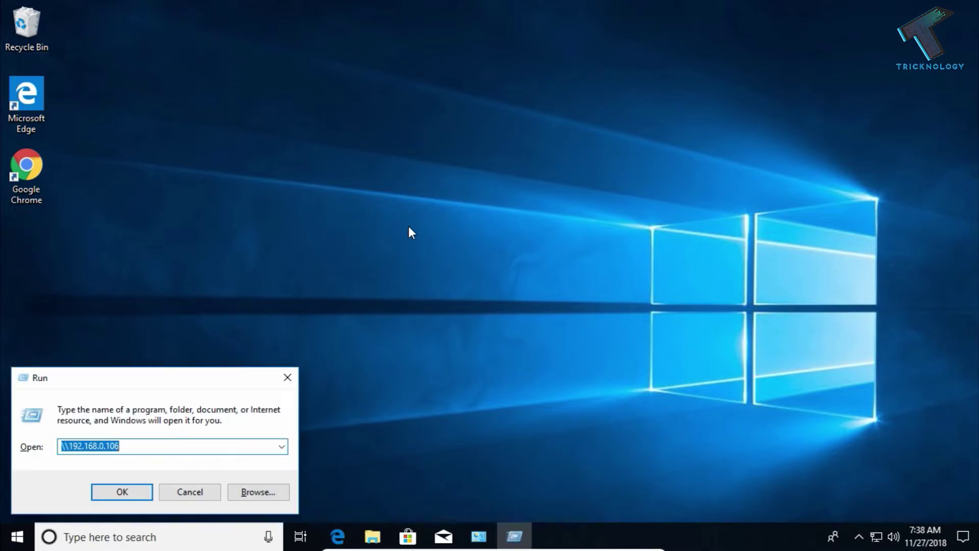
text(fi)
text(re)
text(wall.cpl)
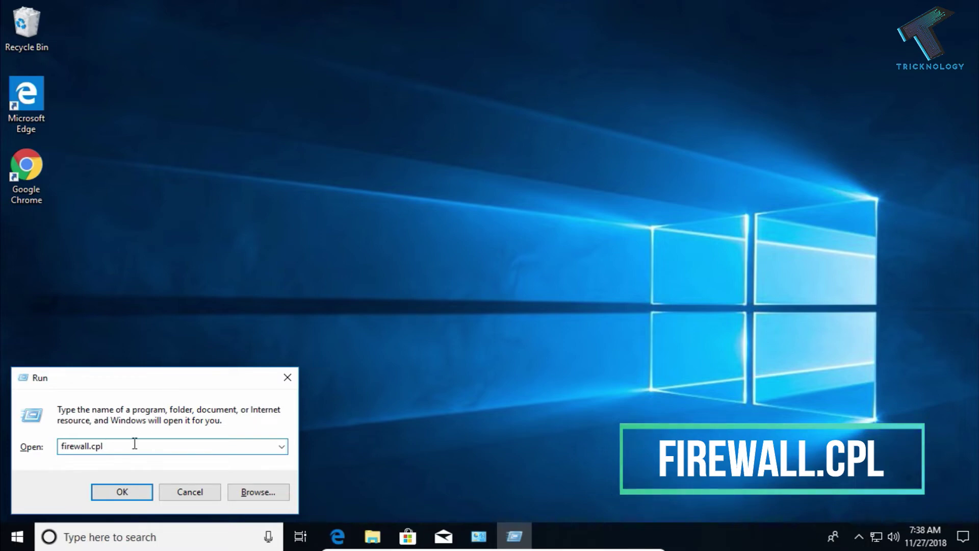
drag(108, 446, 46, 446)
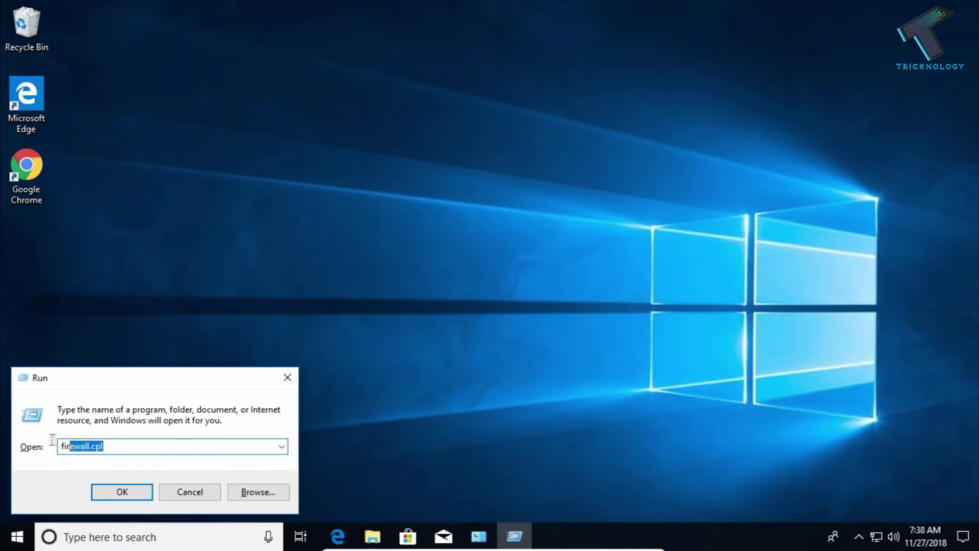
click(114, 494)
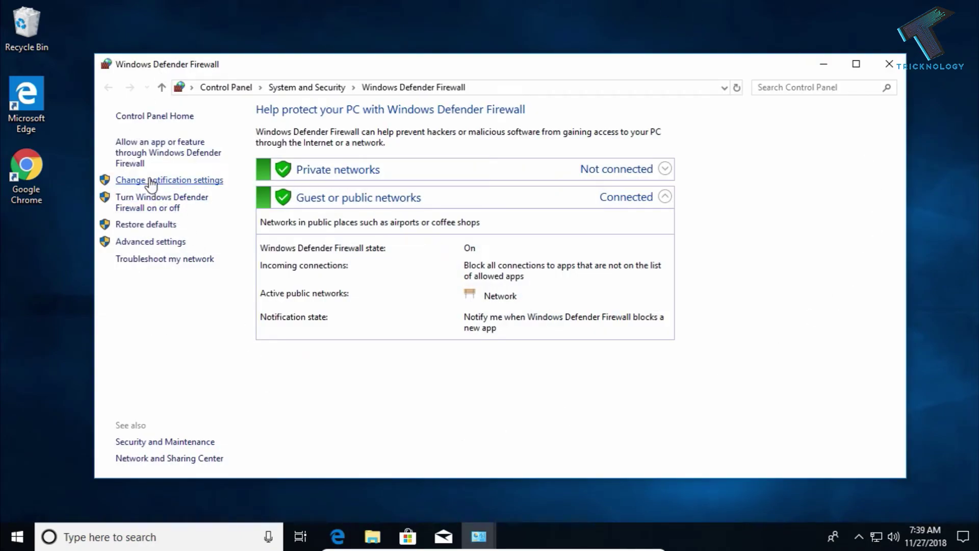
click(151, 181)
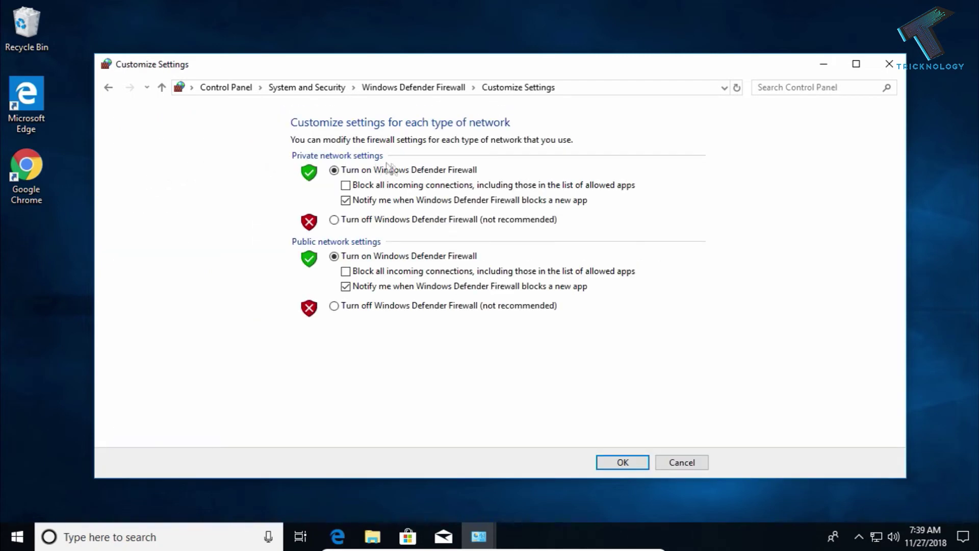
- Block all incoming connections, including allowed apps, on private networks and confirm with OK
click(346, 185)
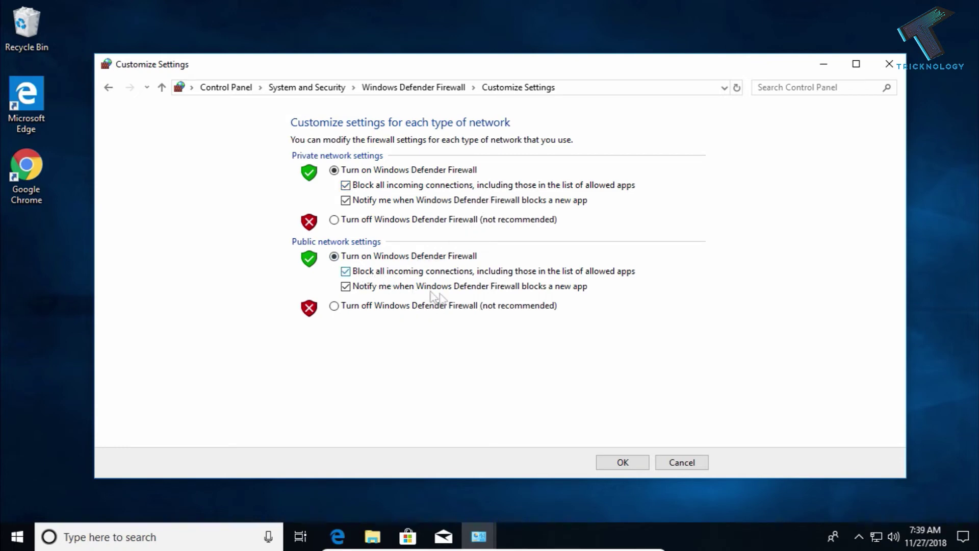
click(623, 462)
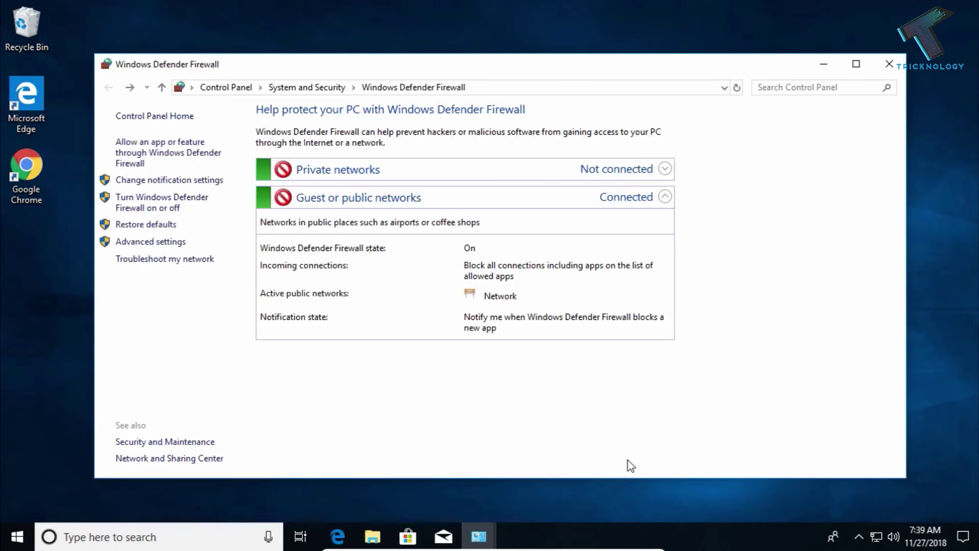